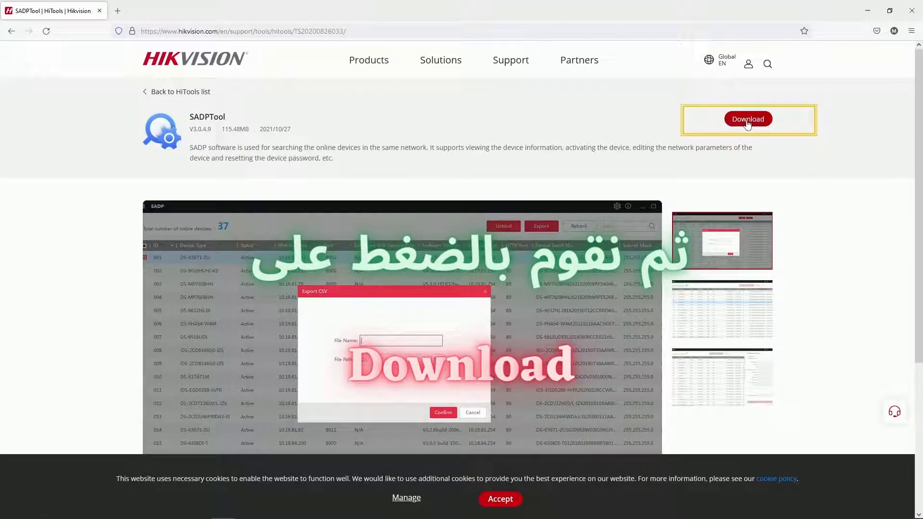
Download SADPTool.exe from the Hikvision SADPTool page, save it, and show the finished download in its folder.
click(747, 120)
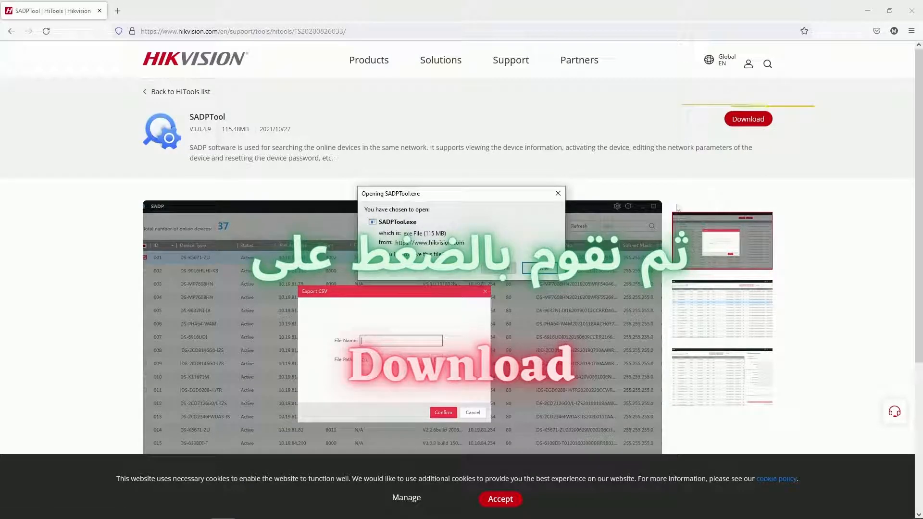
click(492, 269)
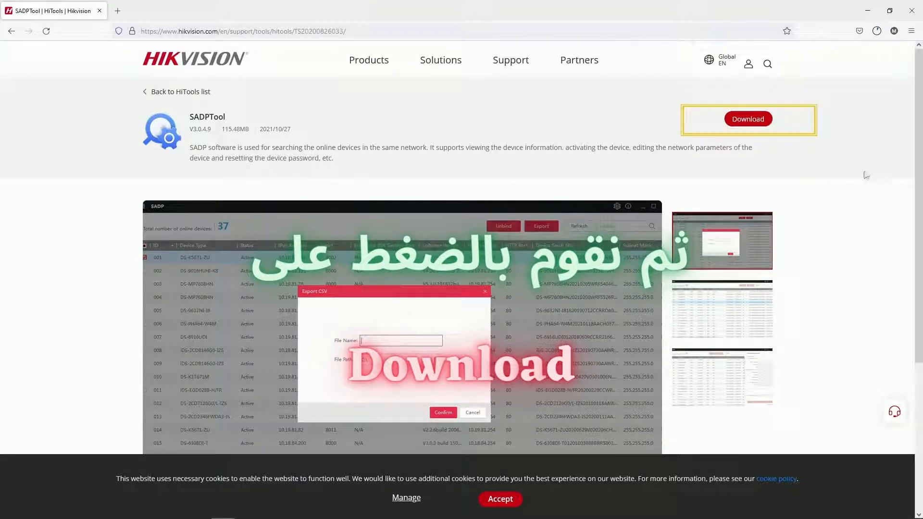
click(878, 38)
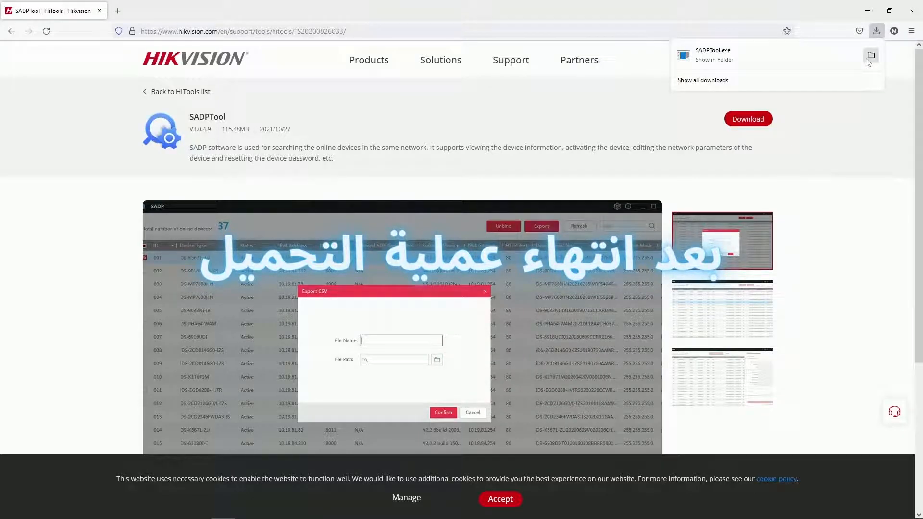
click(871, 57)
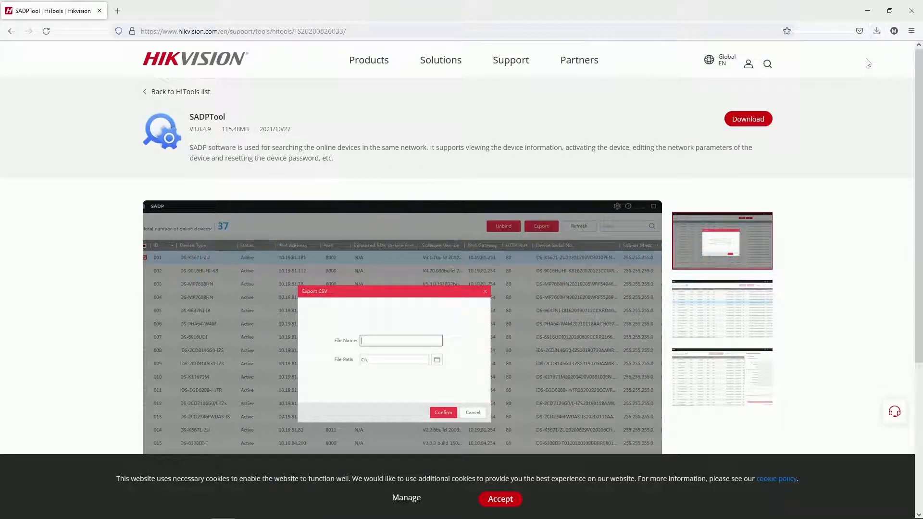
Launch the SADPTool.exe installer from the SADP folder on drive C.
click(118, 63)
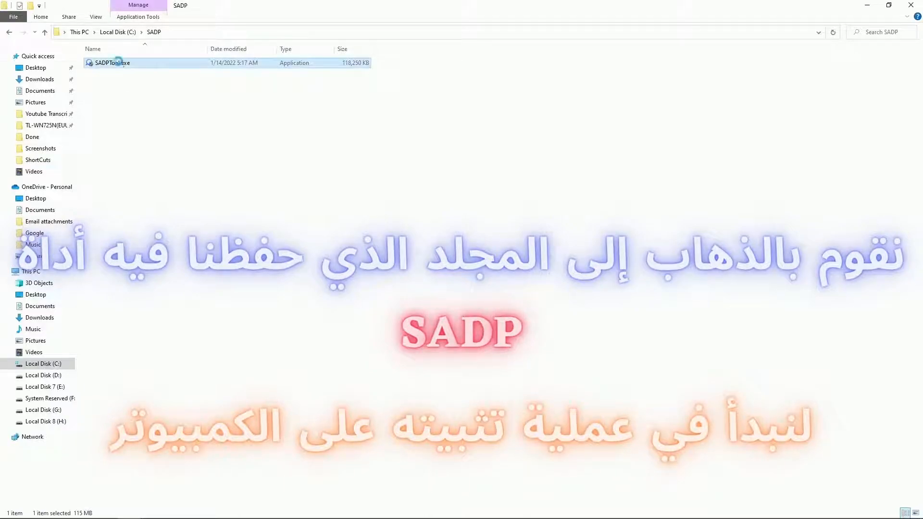
right_click(116, 64)
click(82, 81)
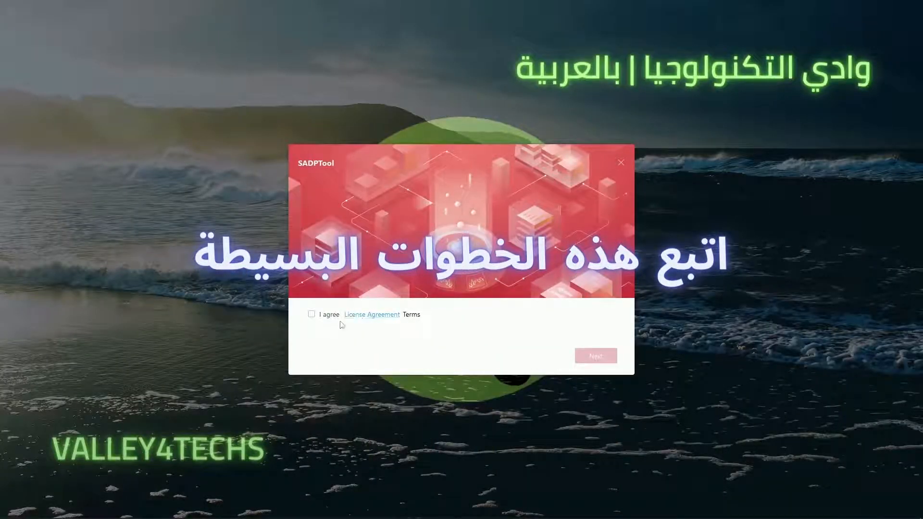
Accept the license agreement, install SADPTool in English to C:\Program Files (x86)\SADP, and finish with the desktop icon and client launch options enabled.
click(311, 315)
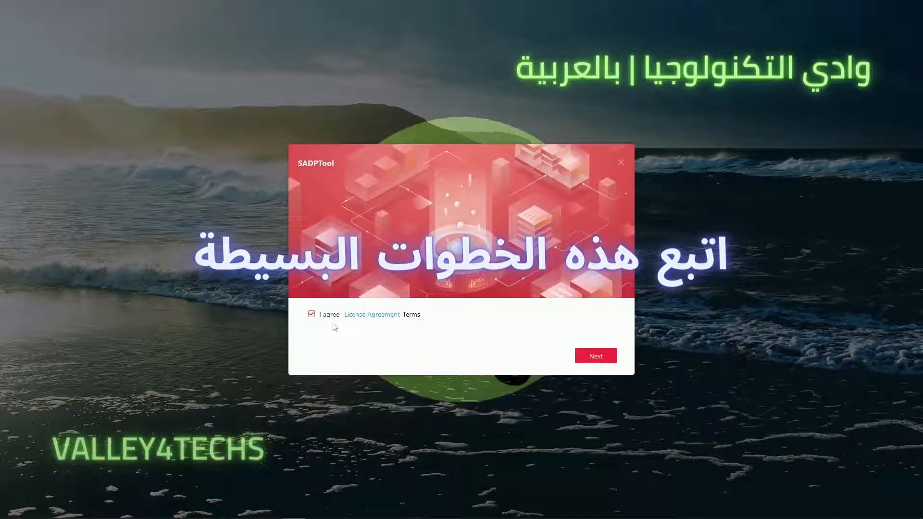
click(598, 357)
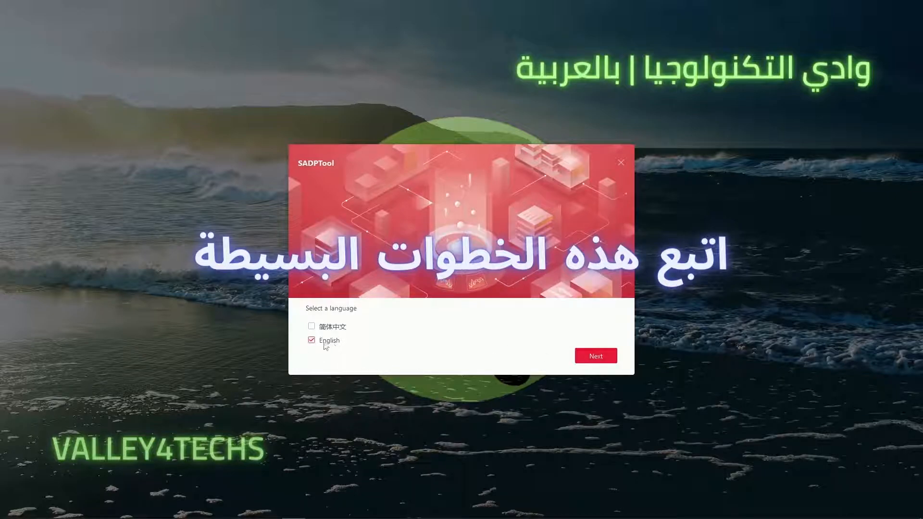
click(583, 360)
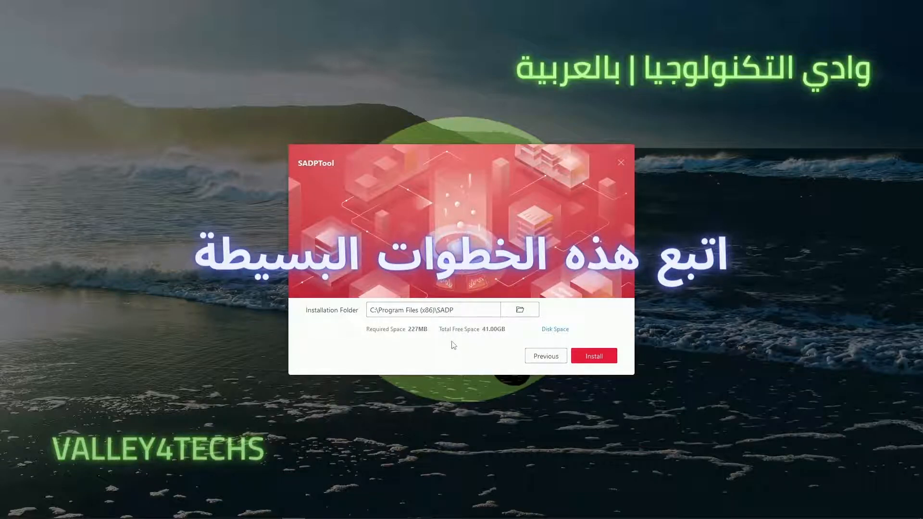
click(589, 358)
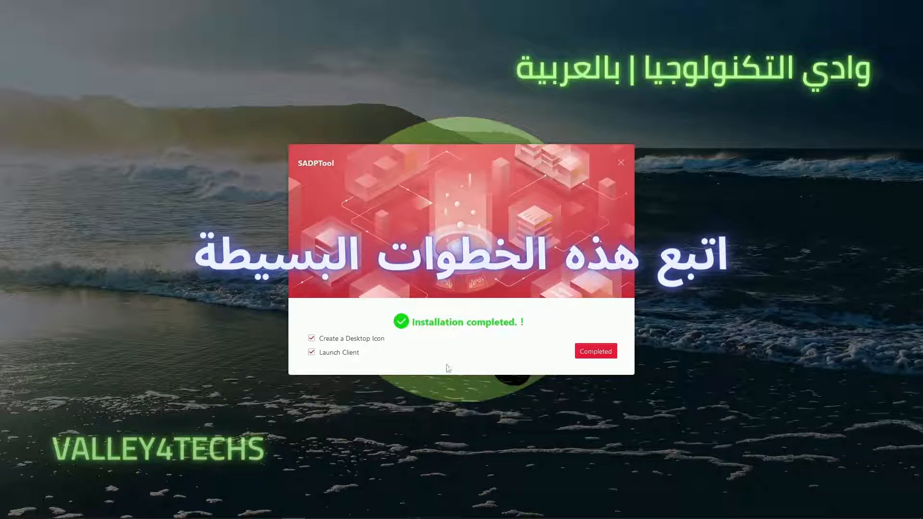
click(592, 353)
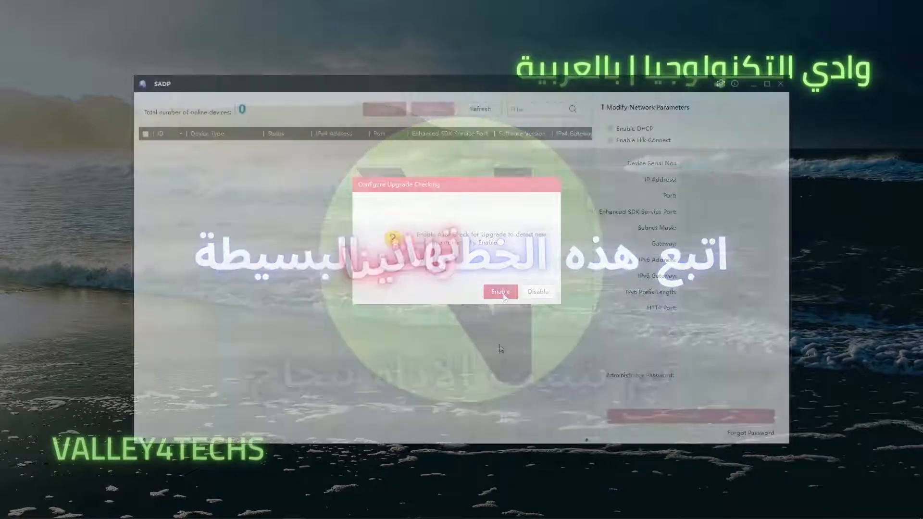
Enable automatic upgrade checking in SADP and refresh the list of online devices.
click(501, 292)
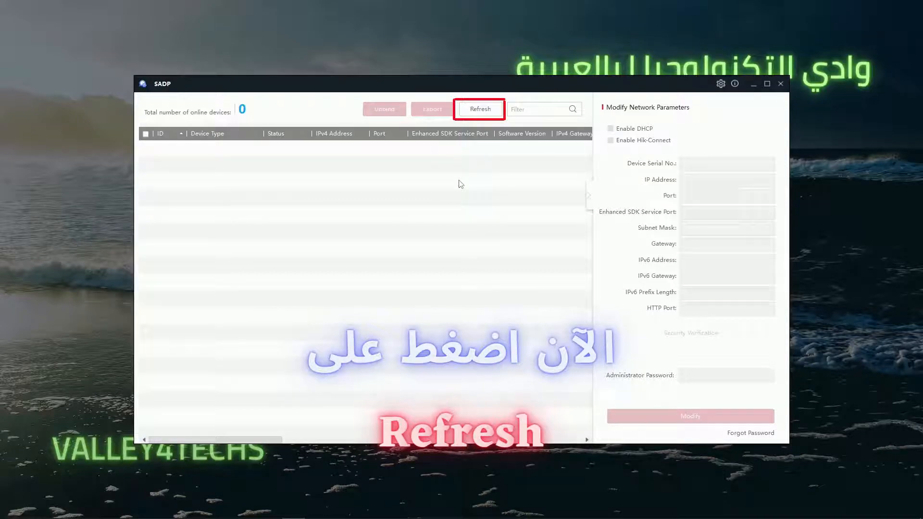
click(480, 110)
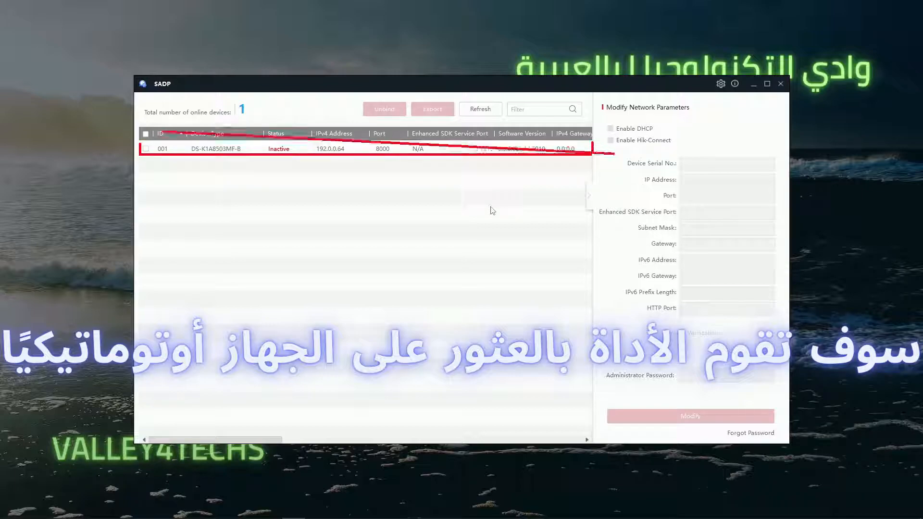
Select the inactive DS-K1A8503MF-B device and activate it, entering and confirming a new administrator password.
click(202, 153)
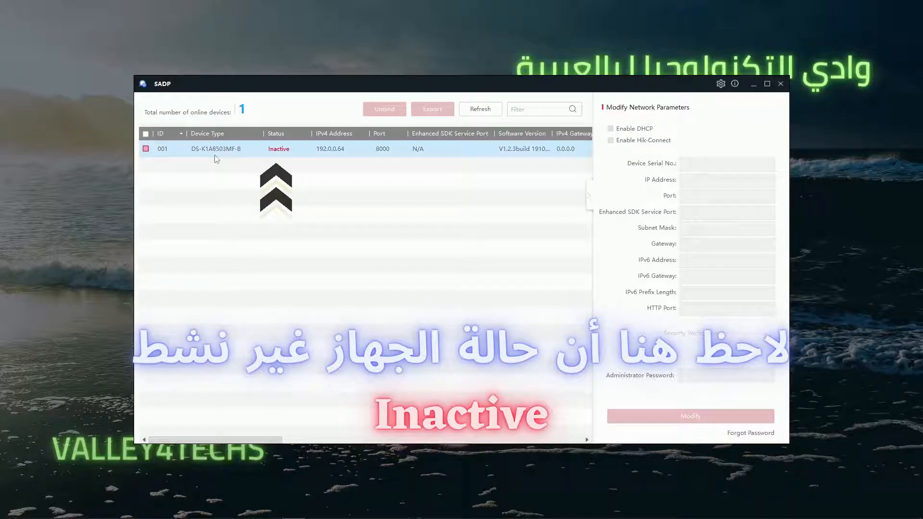
click(232, 154)
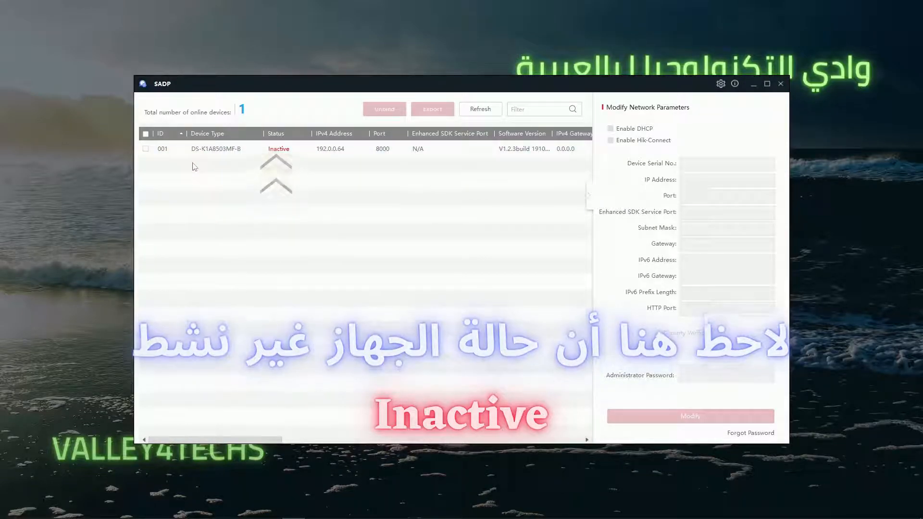
click(146, 150)
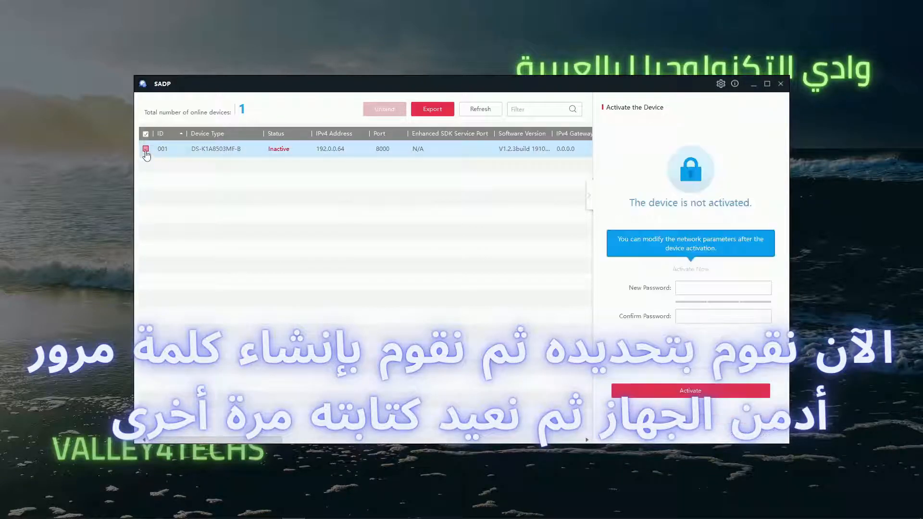
click(689, 289)
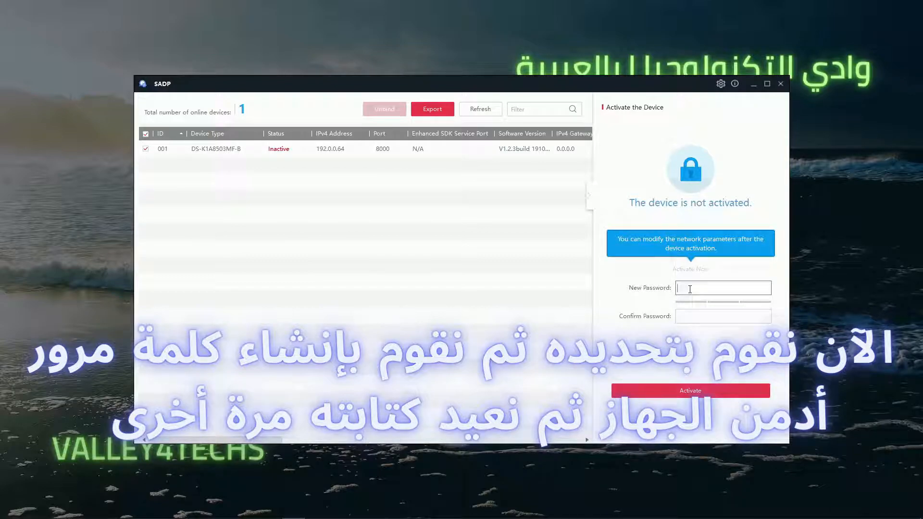
text(•••••••••)
key(Tab)
text(••)
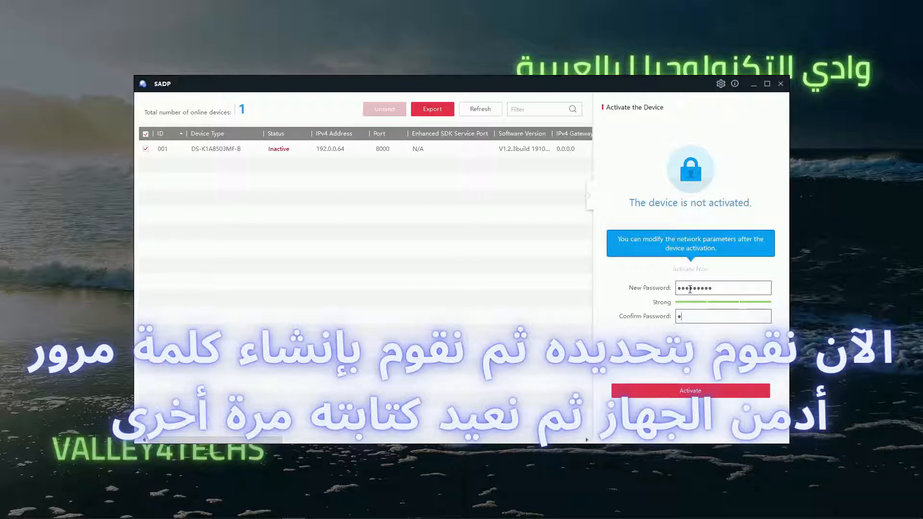
text(•••••••)
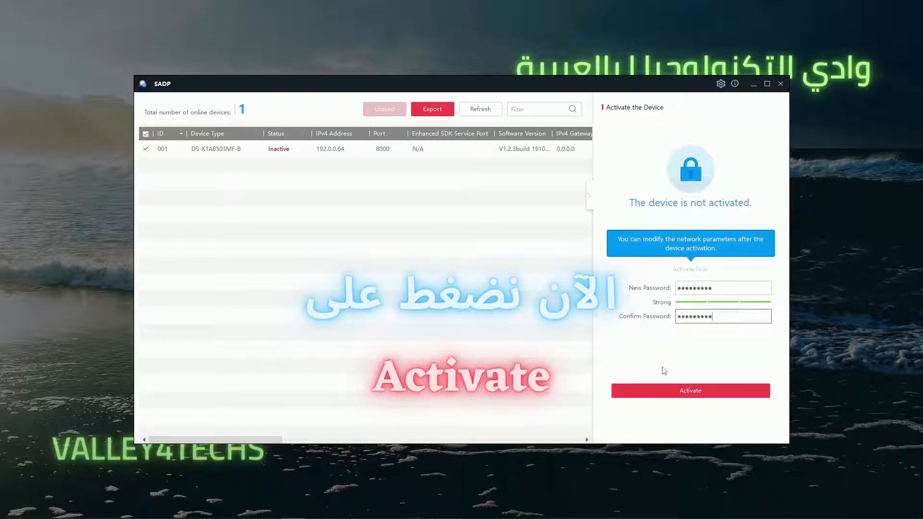
click(677, 397)
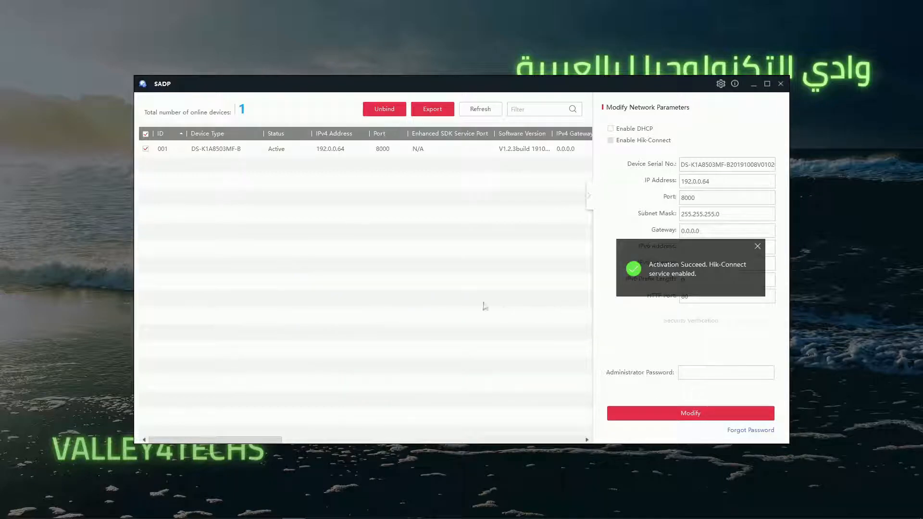
Set the DS-K1A8503MF-B device's IP address to 192.168.1.64 and its gateway to 192.168.1.1.
click(278, 153)
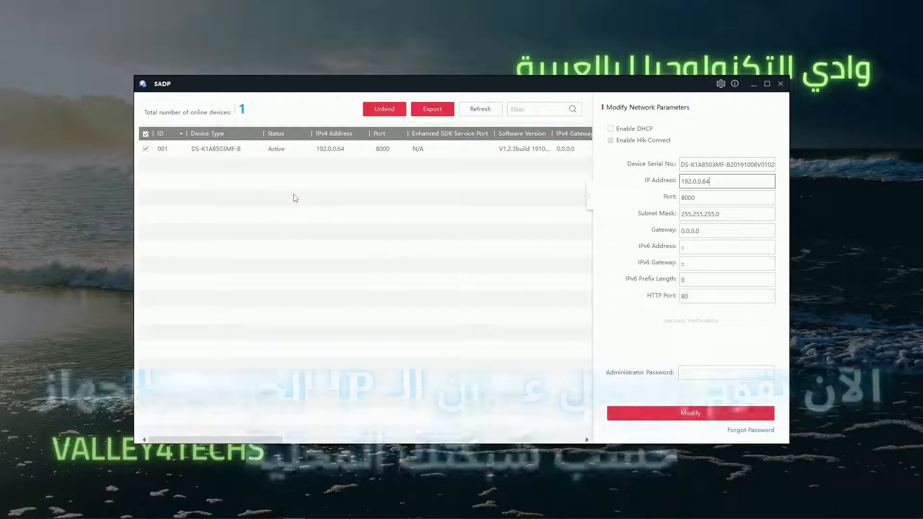
click(714, 182)
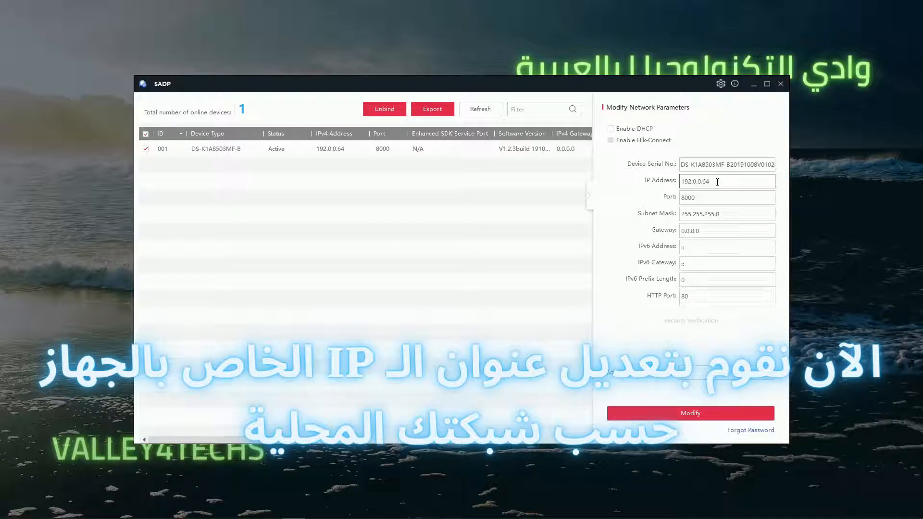
drag(710, 181, 694, 183)
text(168.1.64)
click(711, 231)
drag(711, 231, 678, 232)
text(192)
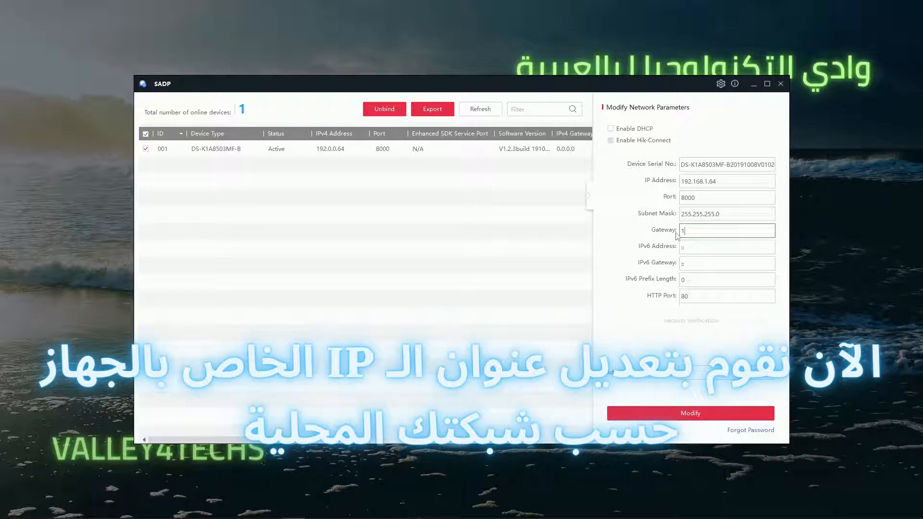
text(.168.1.1)
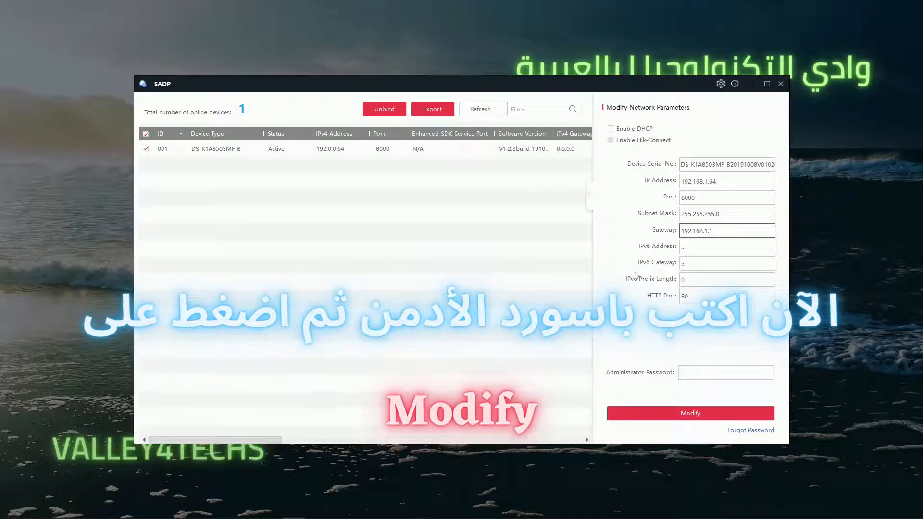
Enter the administrator password and submit the device's modified network parameters.
click(691, 373)
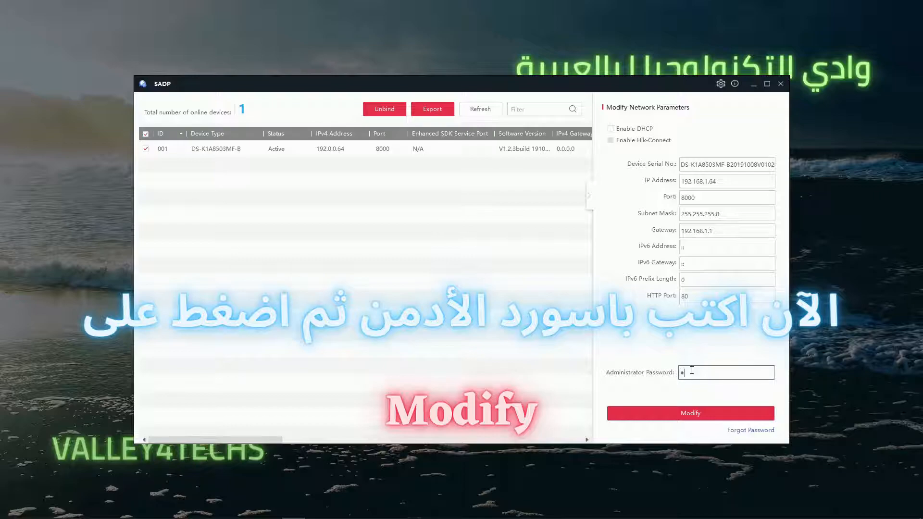
text(•••••)
click(665, 417)
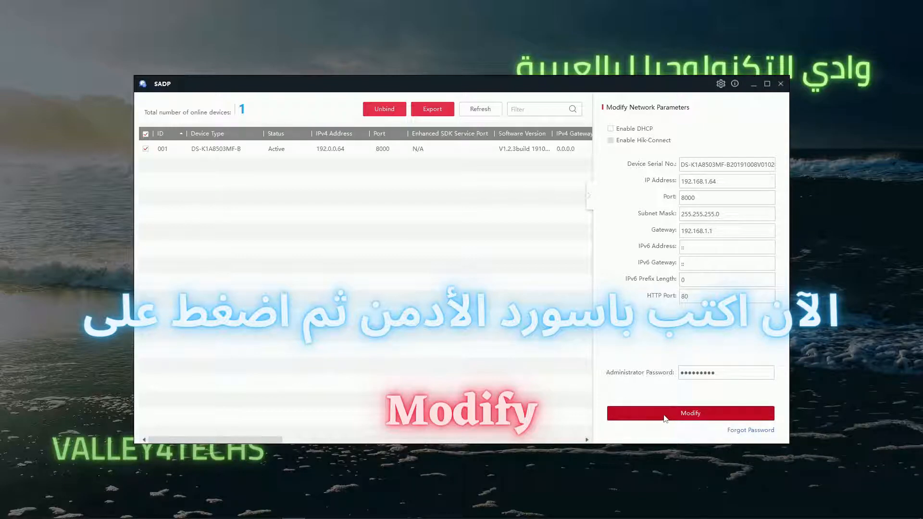